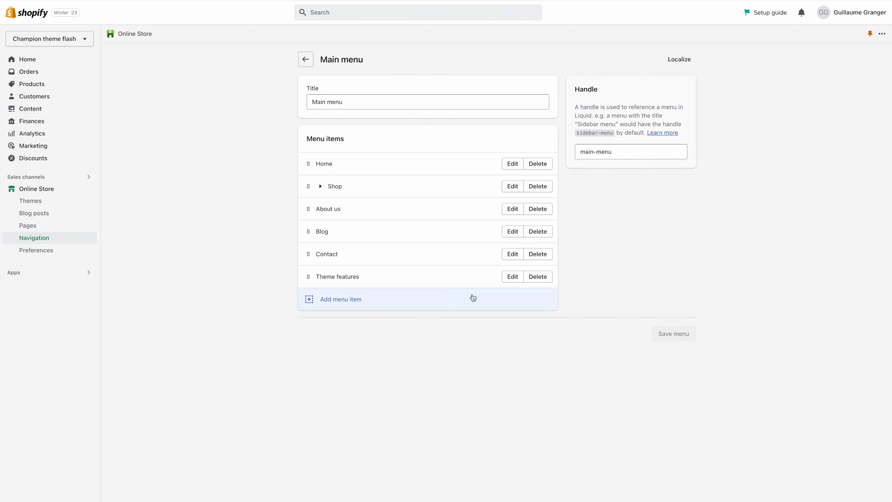
Expand the Main menu's Shop and Shop all items to reveal their nested links
click(320, 186)
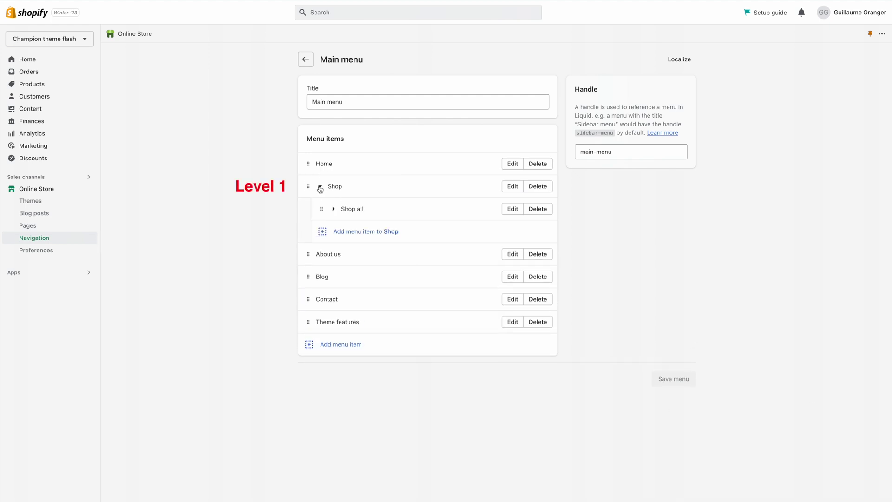
click(333, 210)
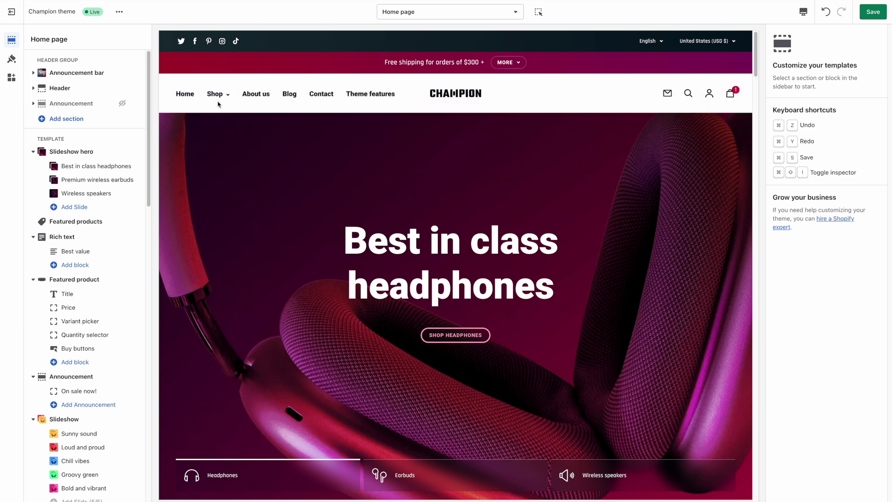
Open the Header section settings and scroll down to its Layout setting
mouse_move(218, 100)
mouse_move(219, 126)
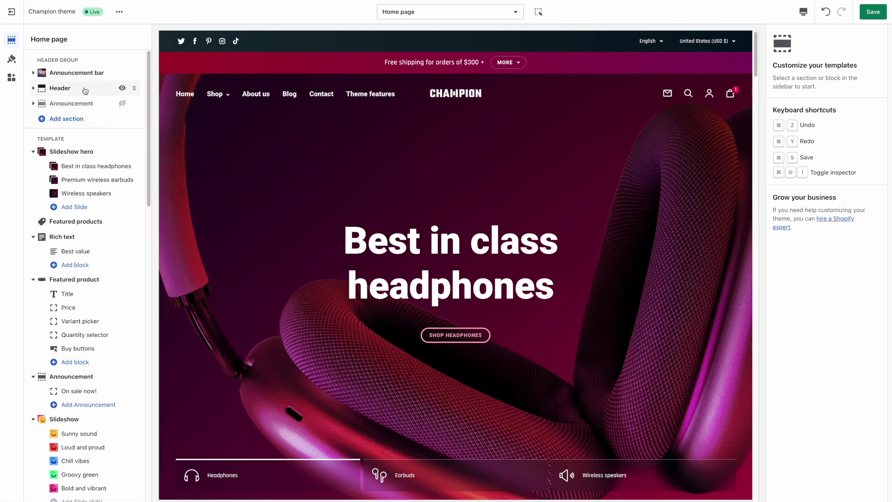
click(85, 89)
scroll(885, 198, down, 3)
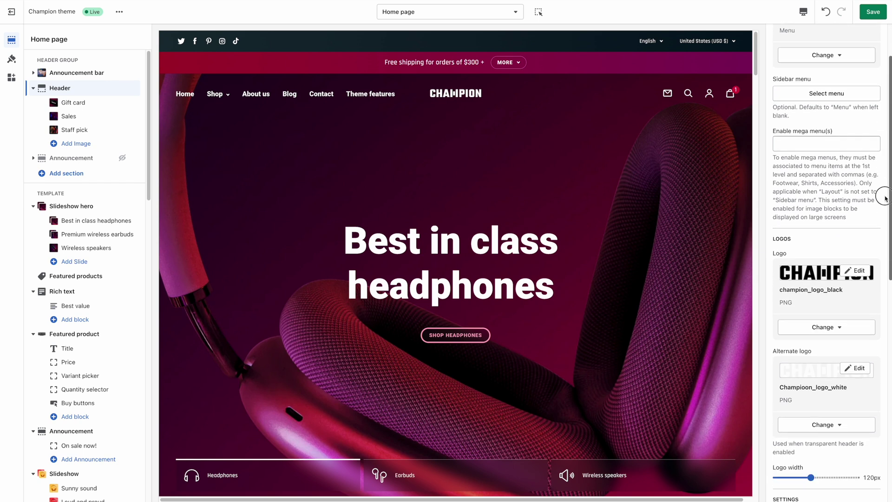
scroll(884, 197, down, 10)
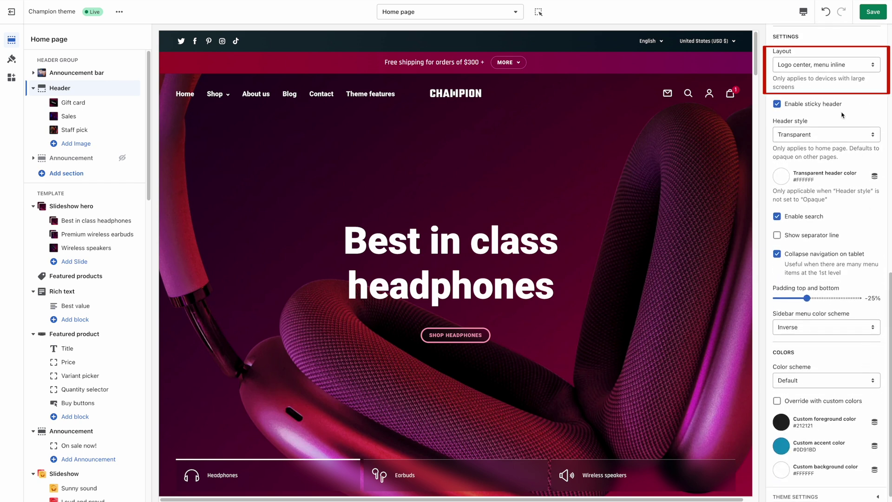
Try 'Logo left, menu below', then settle on 'Logo left, menu center' as the header layout
click(838, 67)
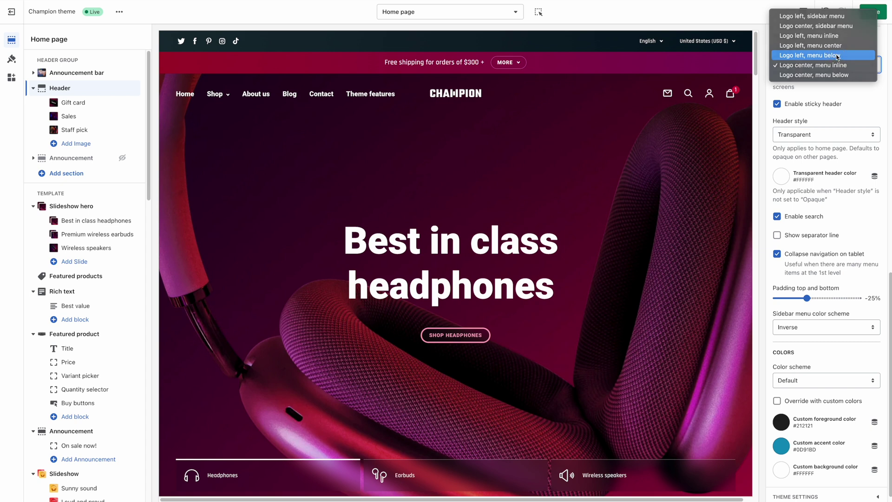
click(837, 55)
click(836, 60)
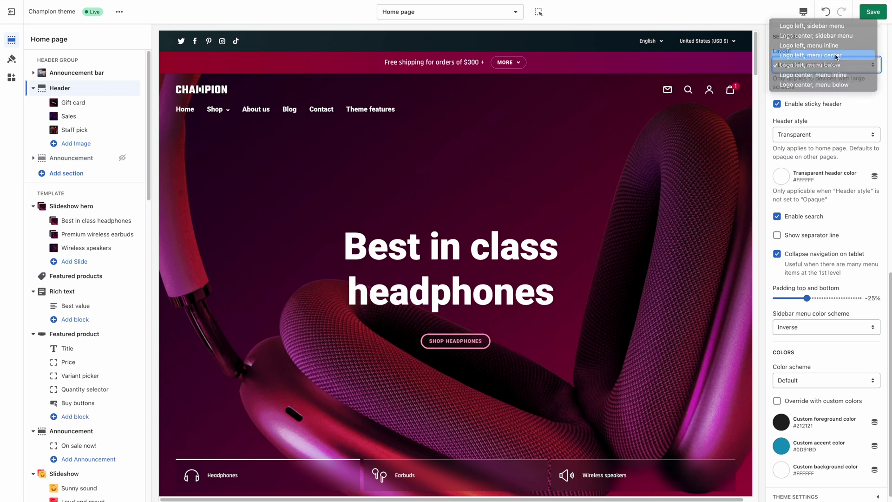
click(836, 56)
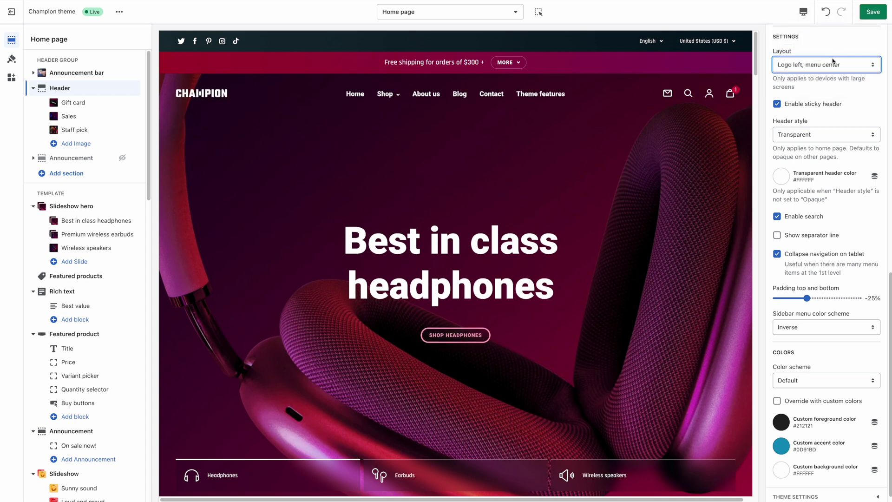
drag(888, 281, 888, 60)
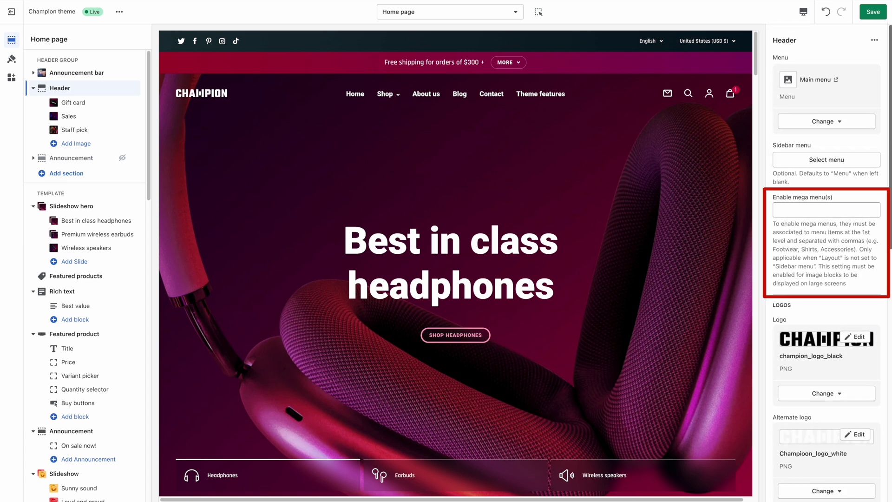
Enter 'Shop' in the Enable mega menu(s) field, then bring up the Sales image block settings
click(819, 209)
text(Shop)
click(855, 183)
mouse_move(389, 92)
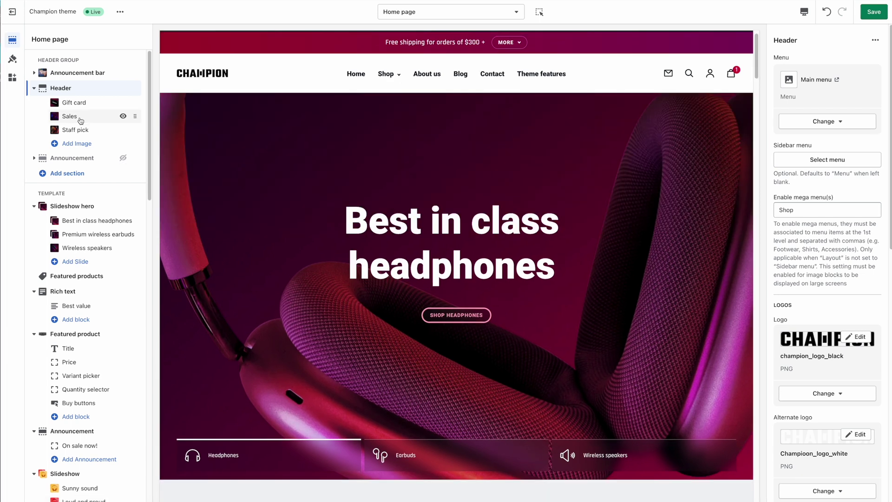
click(80, 117)
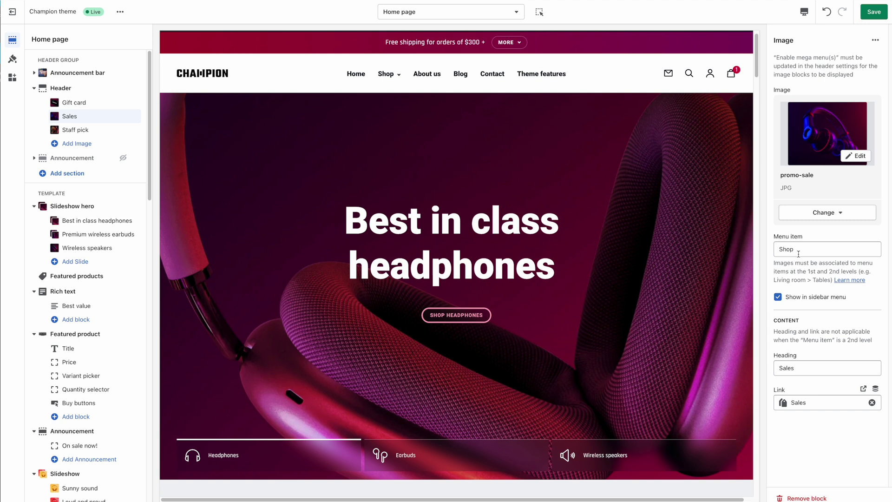
Drag the Sales image block above Gift card so it comes first
mouse_move(387, 76)
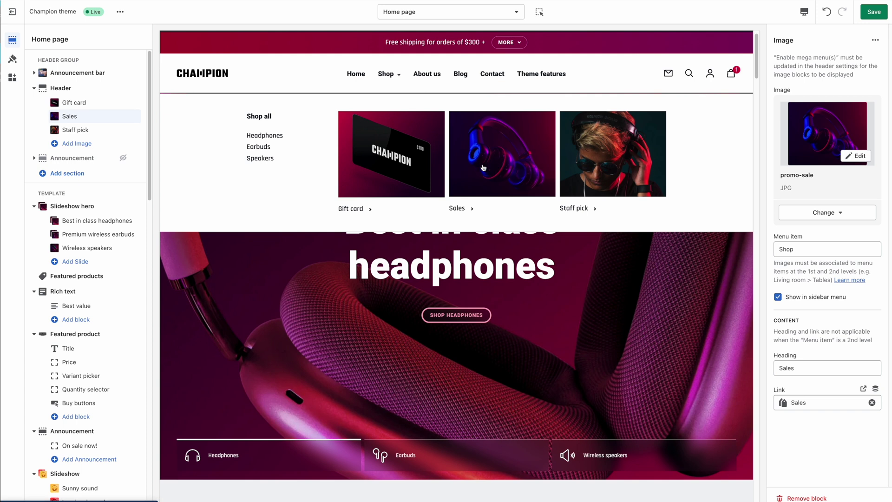
mouse_move(134, 116)
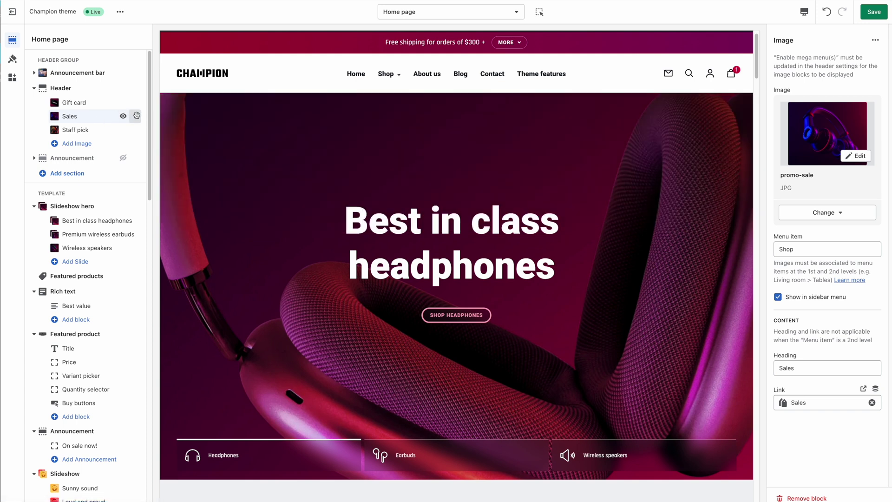
drag(136, 116, 132, 104)
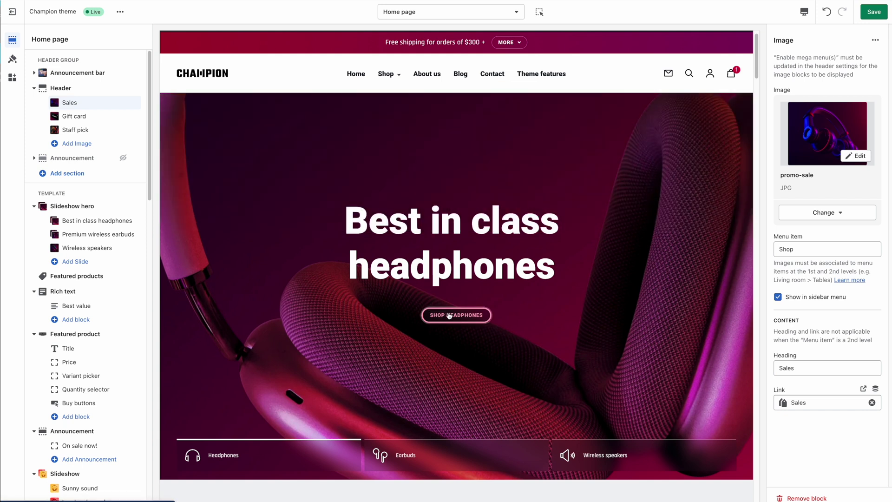
Change the Sales image's menu item from 'Shop' to 'Shop > Shop all'
click(804, 250)
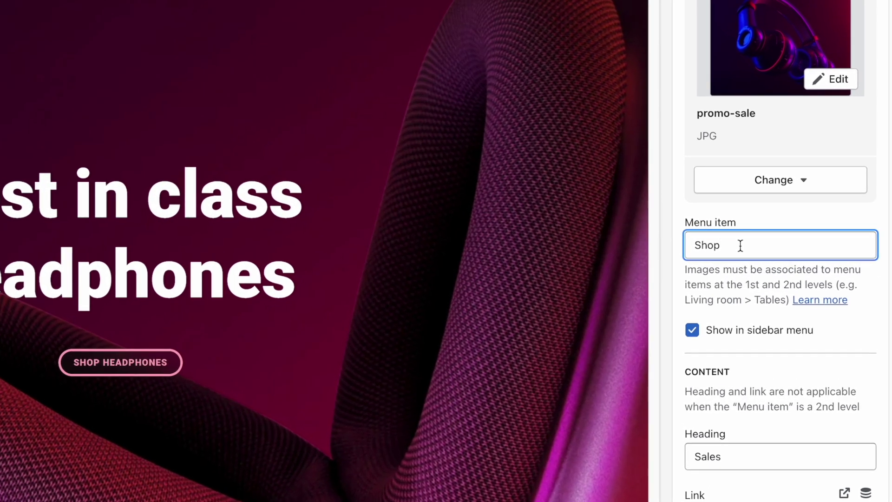
text(> )
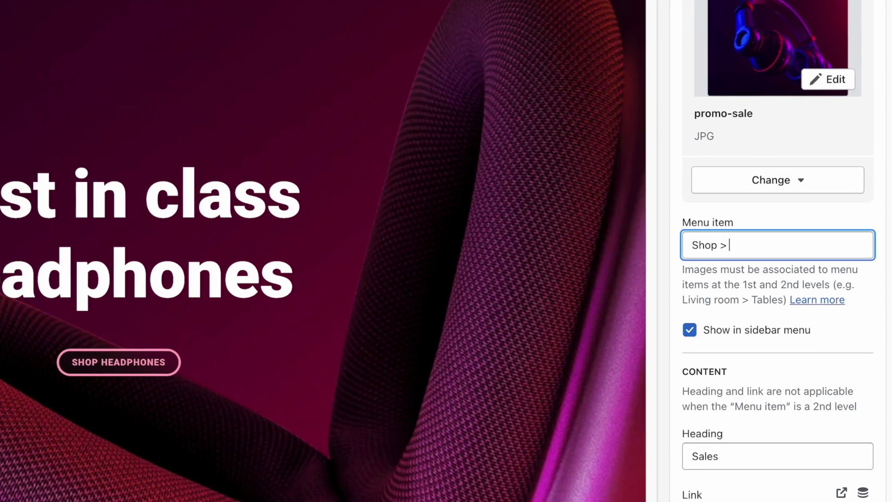
text(Shop all)
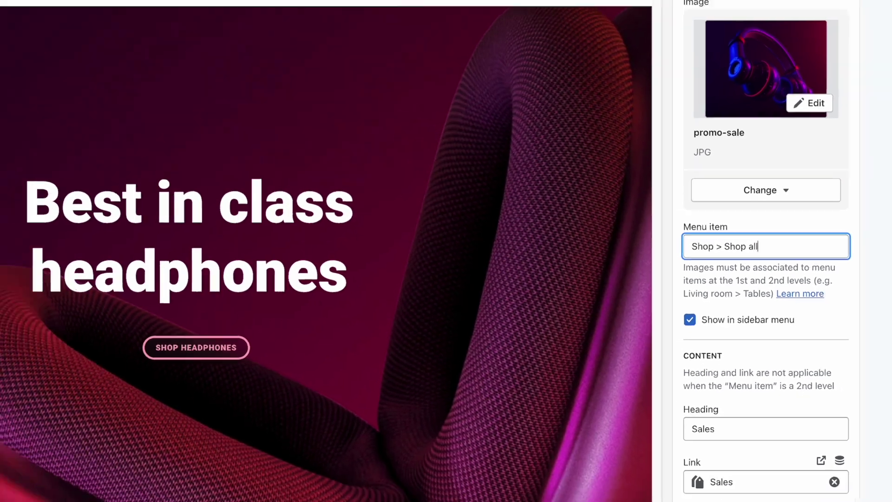
click(840, 233)
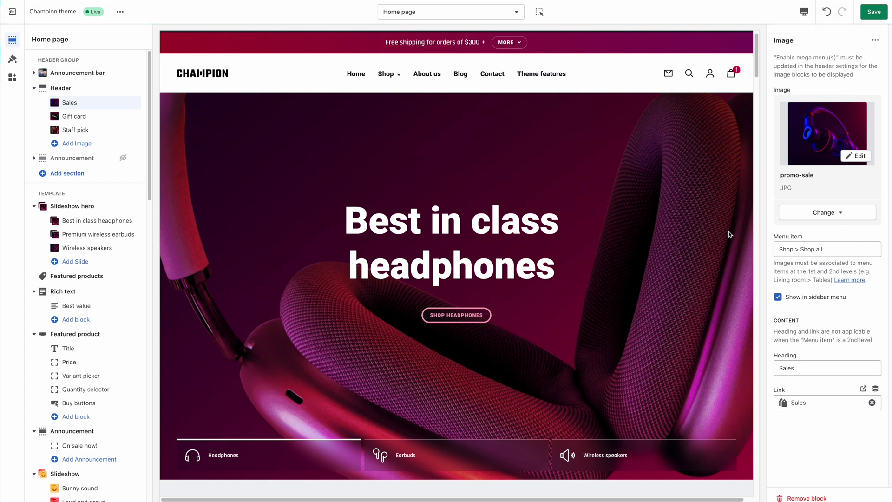
mouse_move(386, 75)
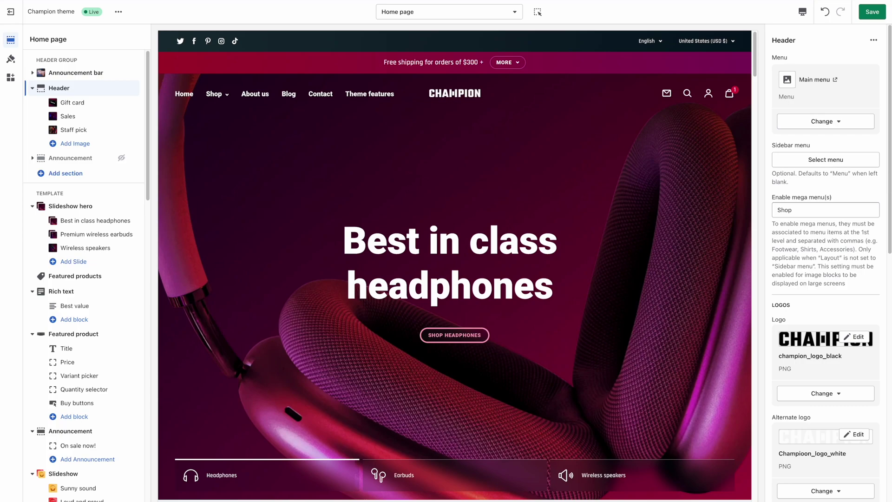
Preview in Mobile and browse the drawer's Shop submenu, expanding and collapsing Shop all
click(802, 12)
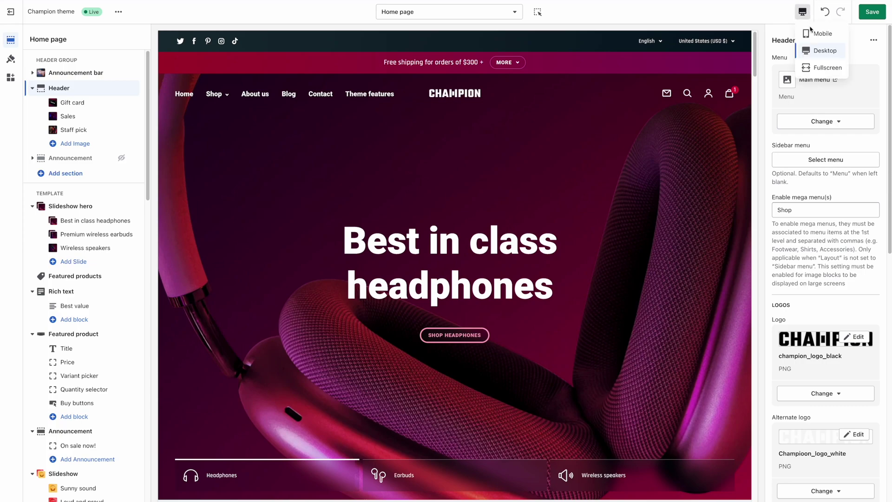
click(822, 35)
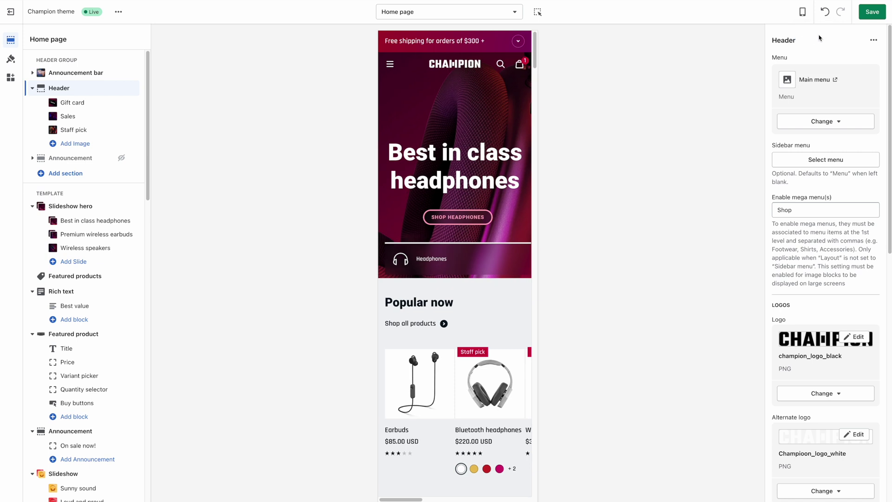
click(390, 67)
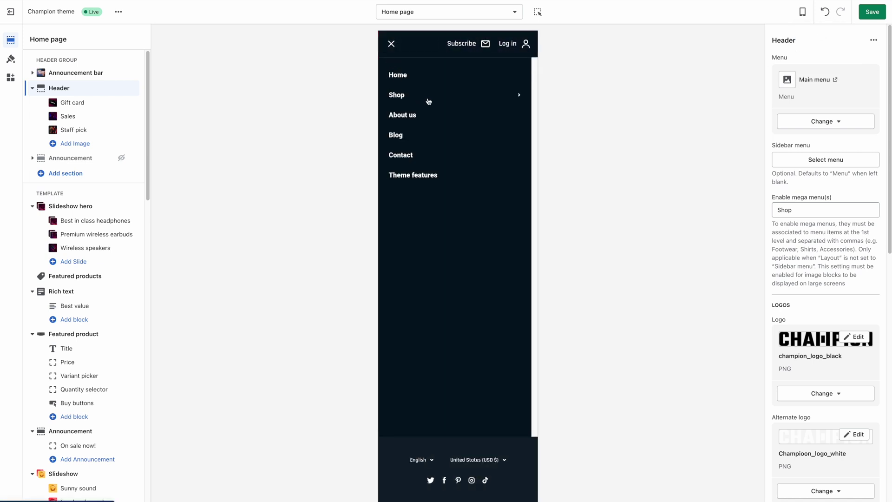
click(428, 100)
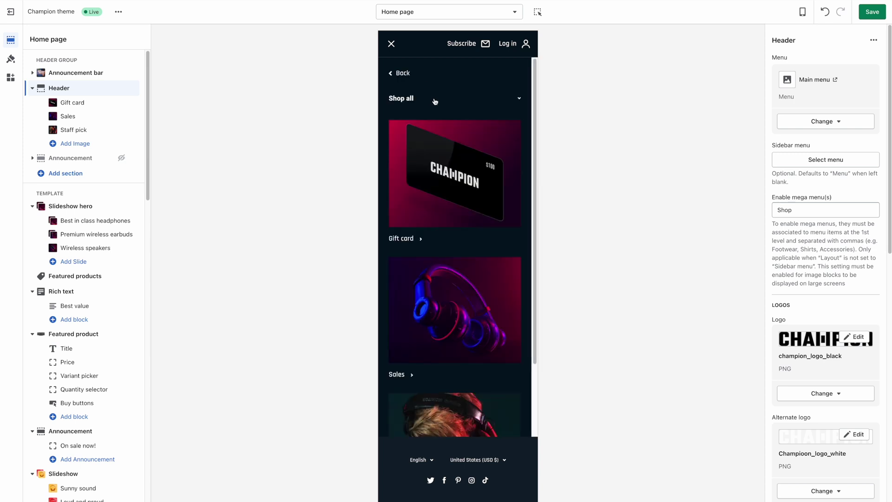
click(436, 102)
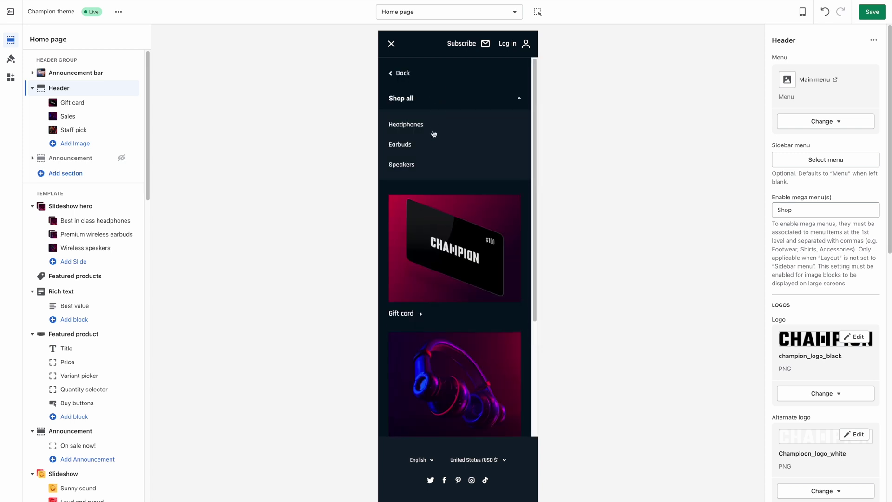
click(440, 102)
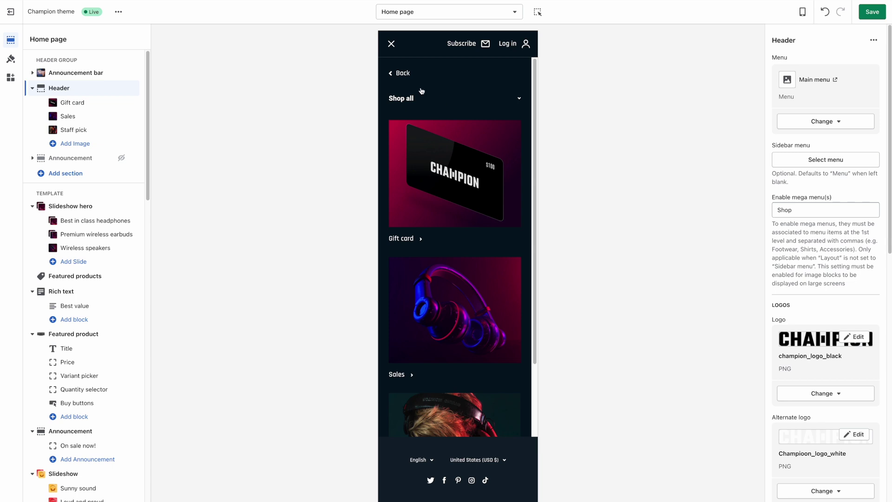
click(402, 74)
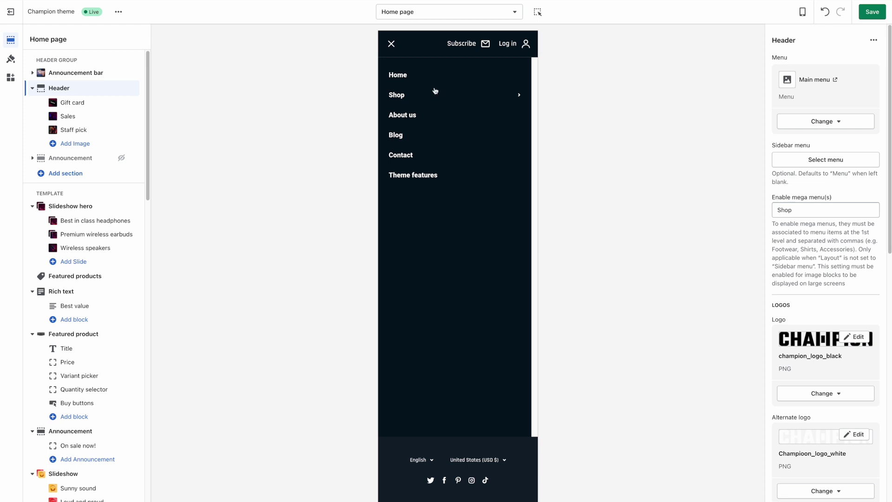
click(392, 45)
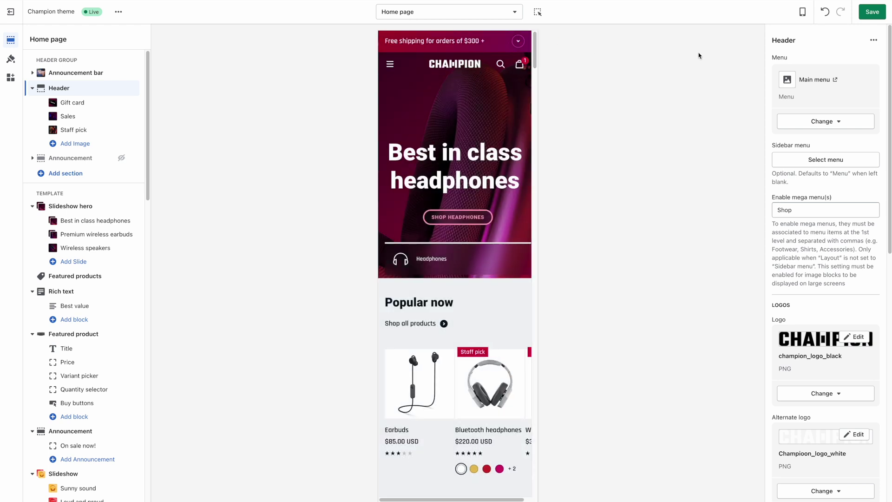
Return the preview to Desktop and display the Shop mega menu with its image tiles
click(802, 14)
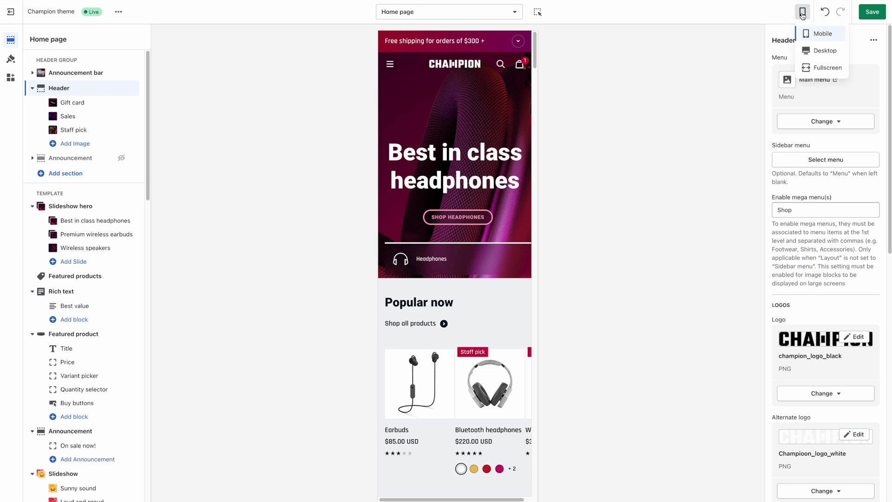
click(818, 52)
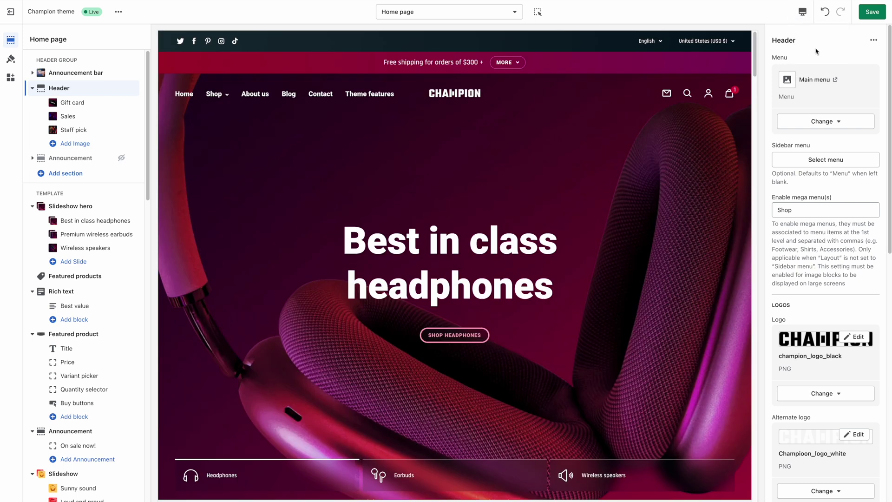
mouse_move(217, 95)
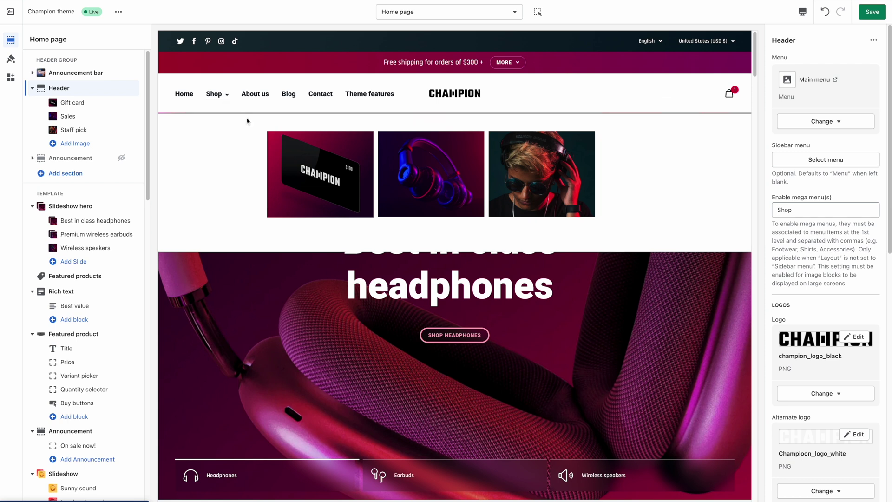
click(802, 13)
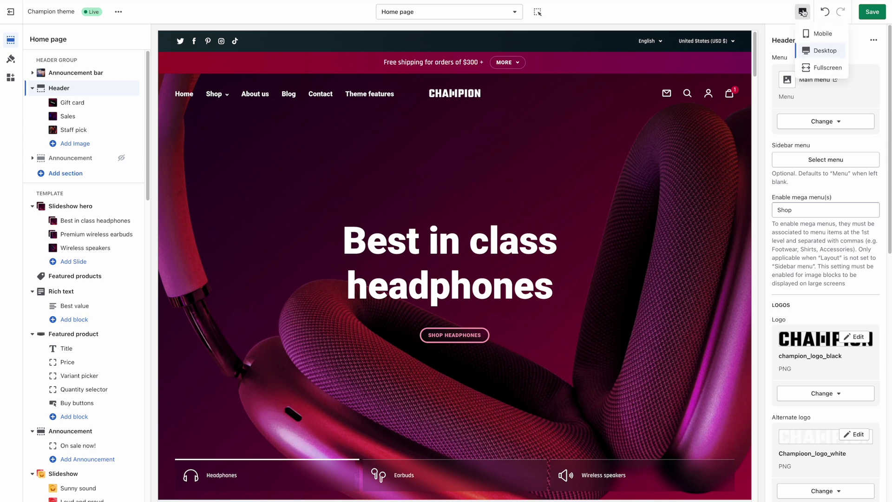
Preview on Mobile and set the header's Sidebar menu to 'Mobile menu'
click(811, 35)
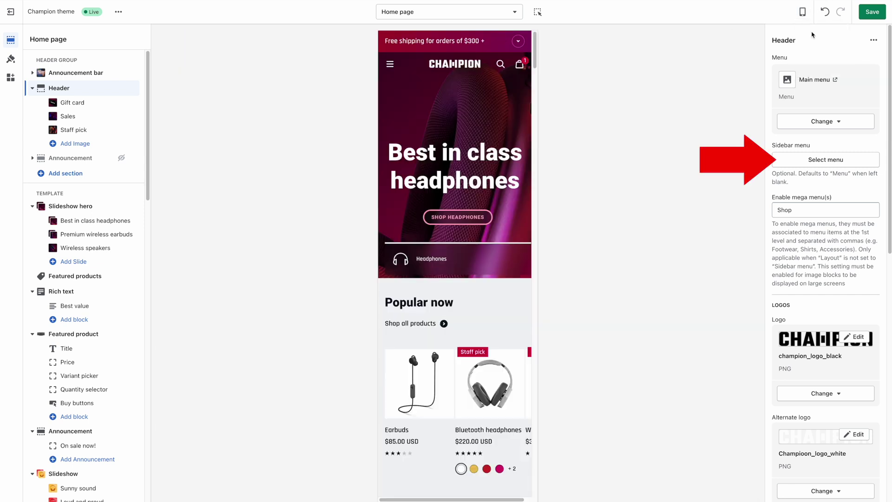
click(810, 164)
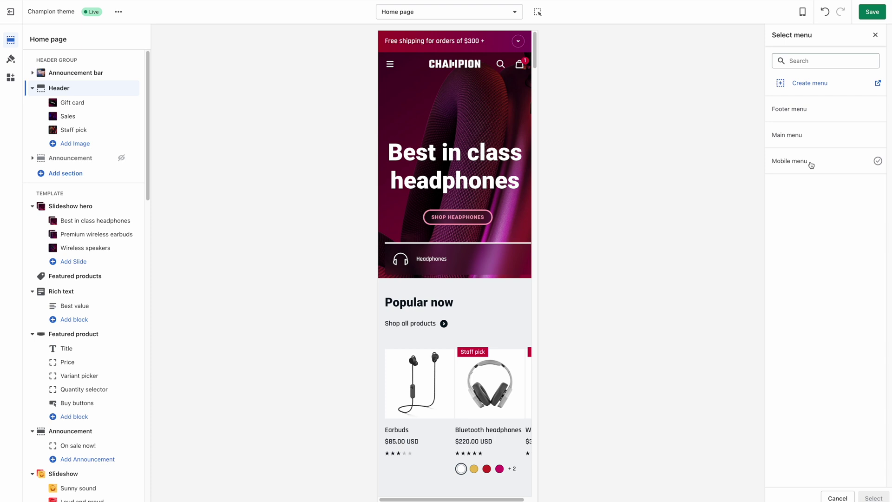
click(823, 166)
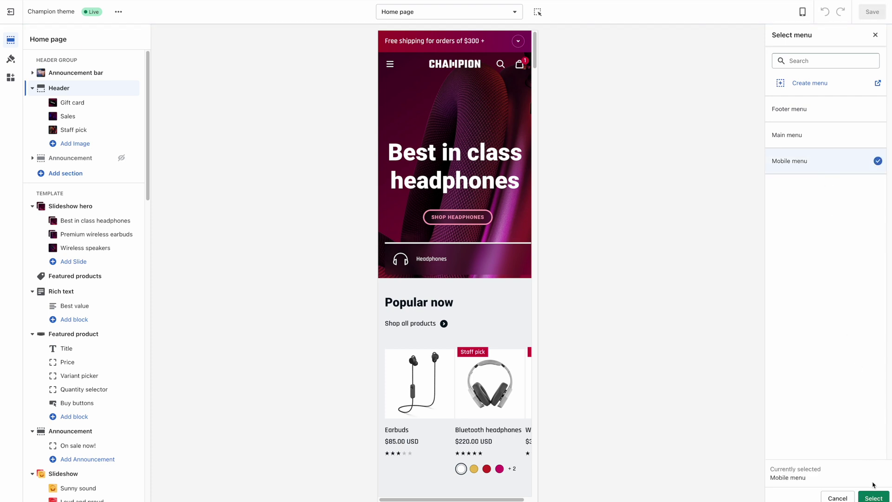
click(874, 496)
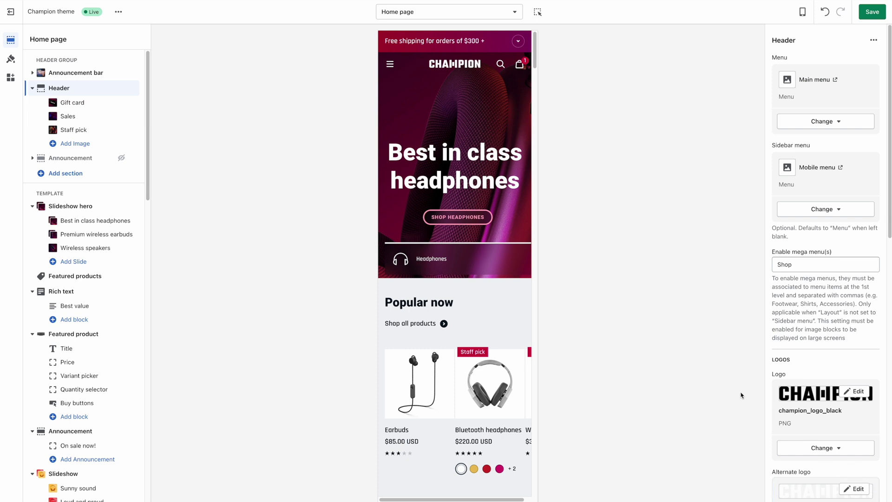
click(390, 65)
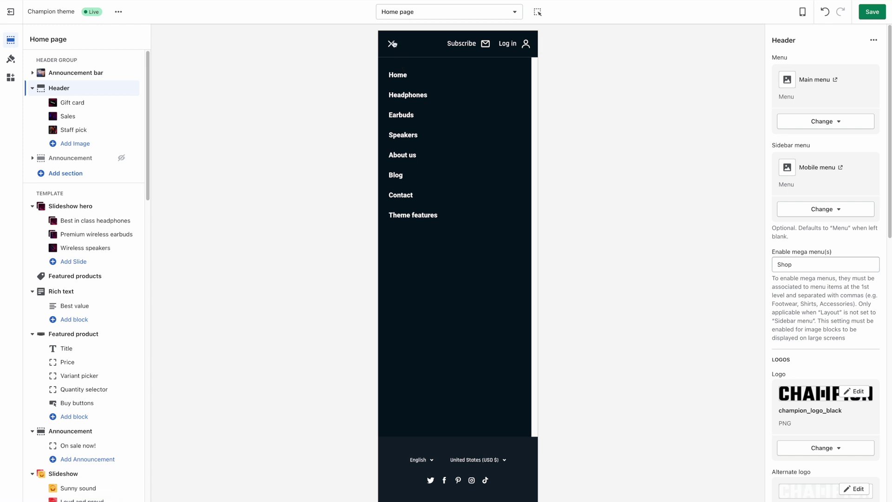
click(393, 44)
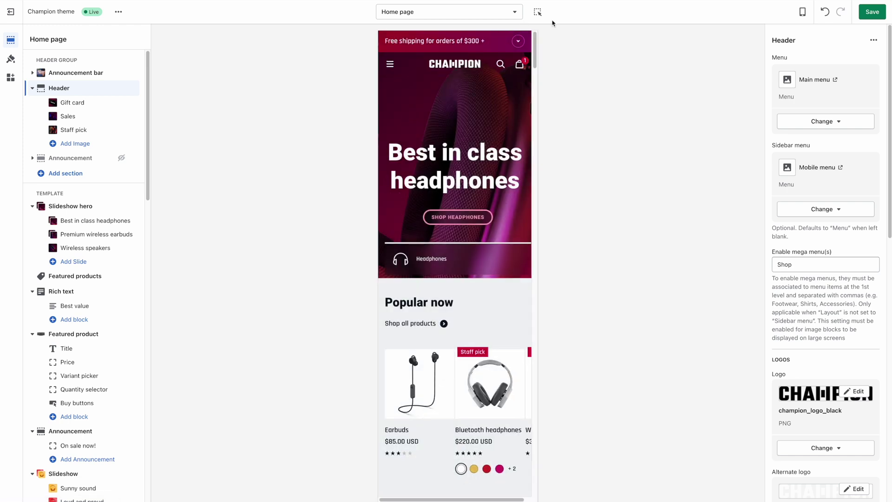
click(802, 12)
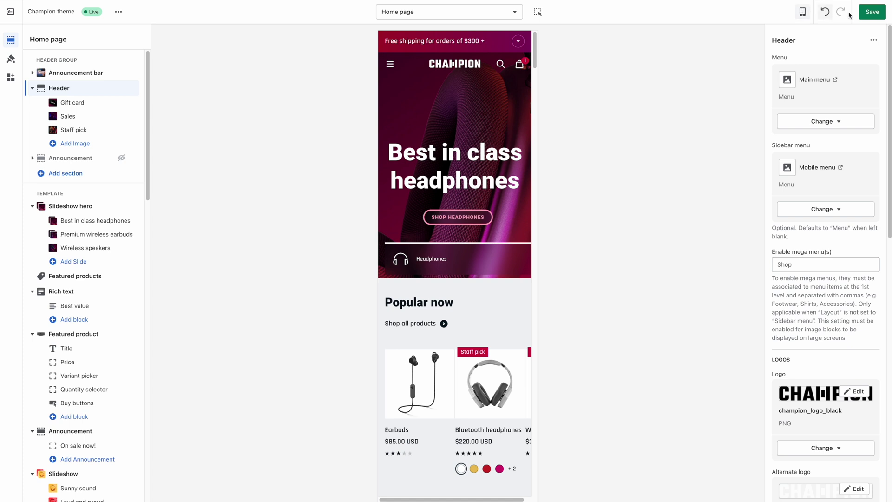